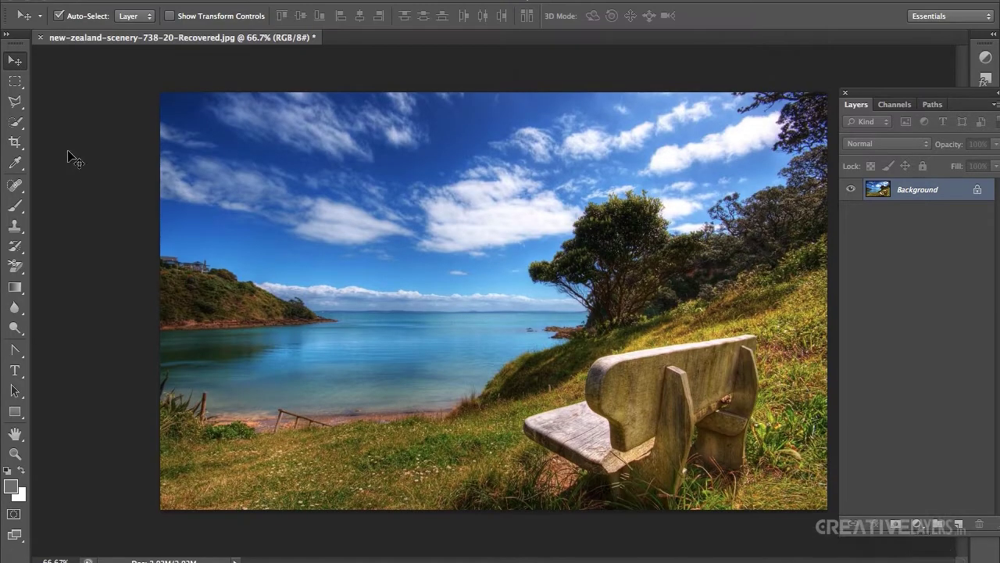
- Use the Quick Selection tool to select the bench seat, the left end of its backrest and the adjoining grassy slope
left_click(16, 124)
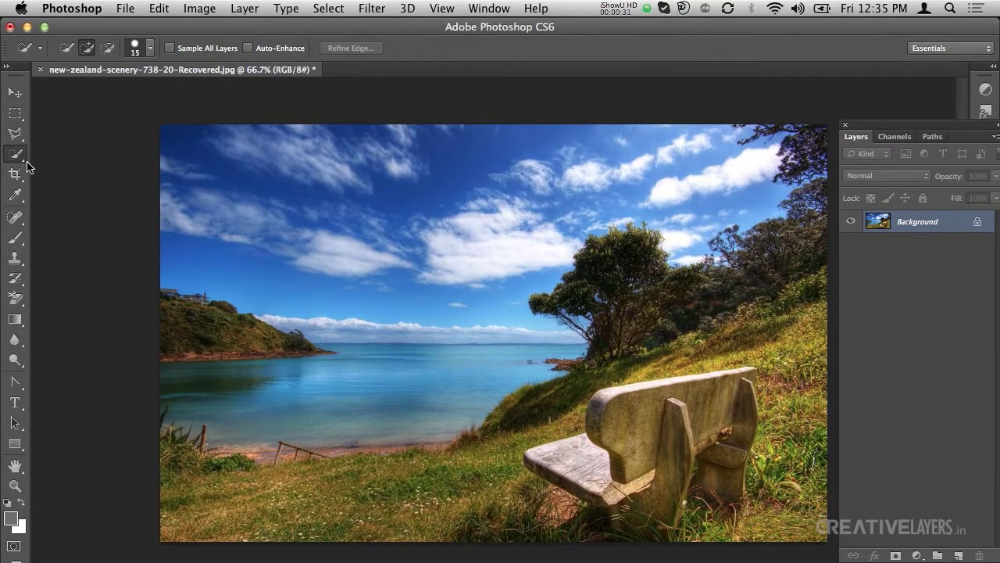
key("super")
left_click_drag(588, 467, 600, 407)
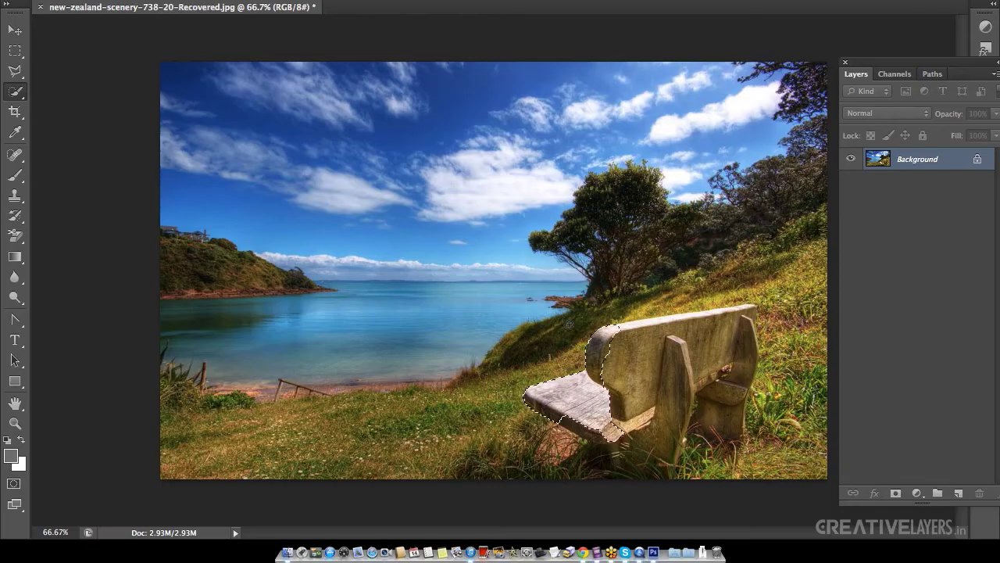
left_click_drag(569, 325, 556, 302)
left_click(507, 357)
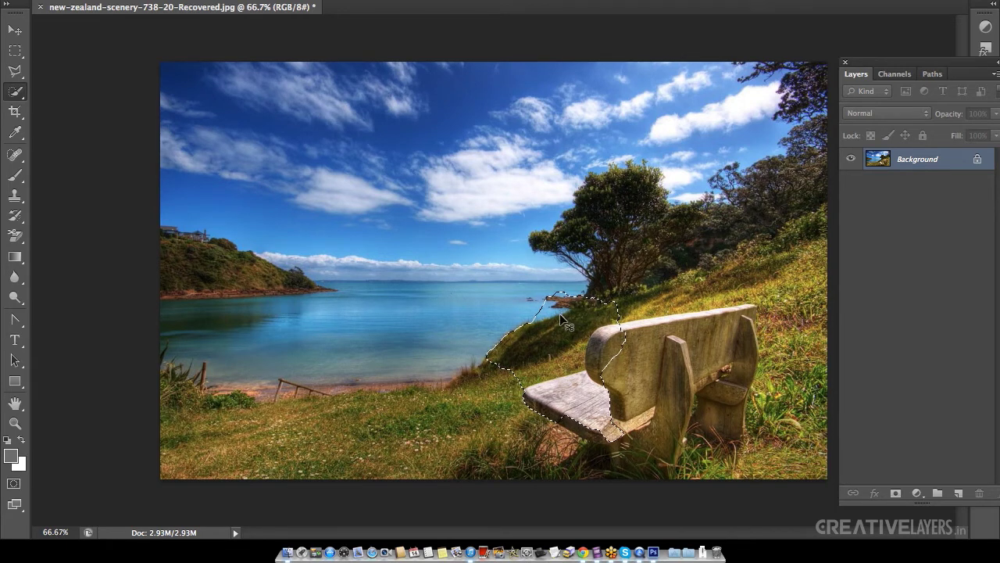
- Subtract the water around the rocks and above the slope from the selection with the Quick Selection tool
key("super+plus")
key("super+plus")
left_click_drag(629, 351, 530, 302)
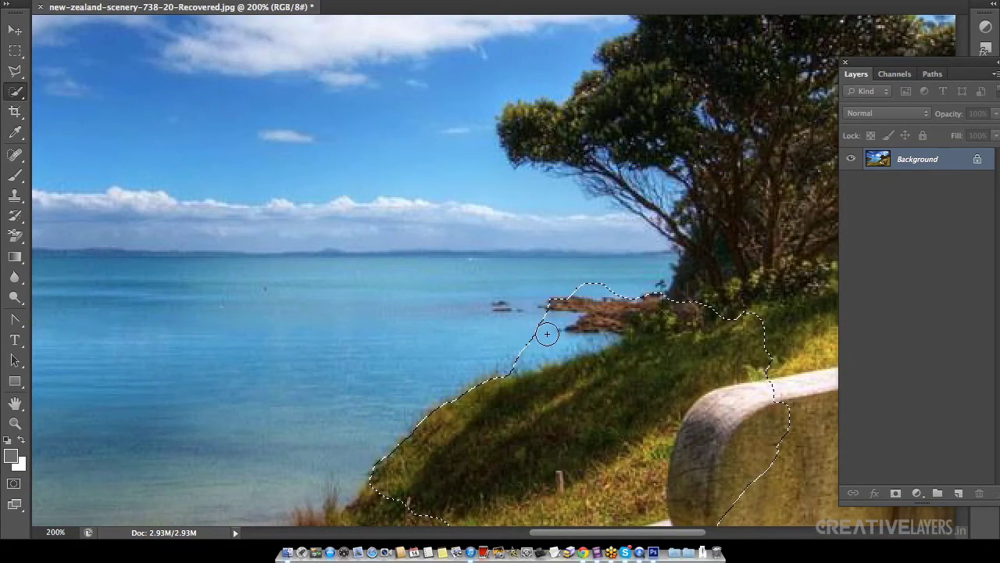
left_click_drag(537, 343, 551, 346)
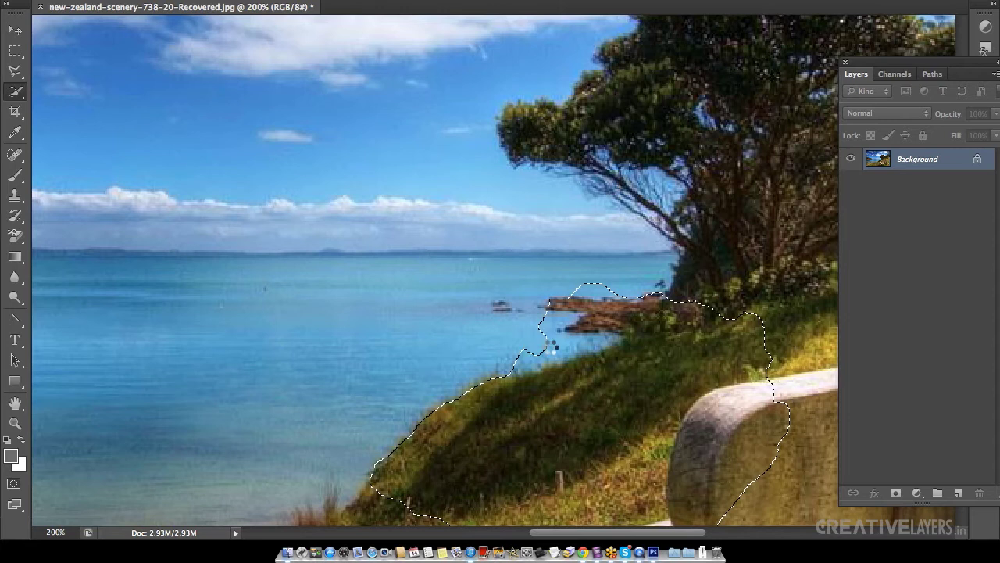
left_click(543, 347)
left_click(552, 323, "alt")
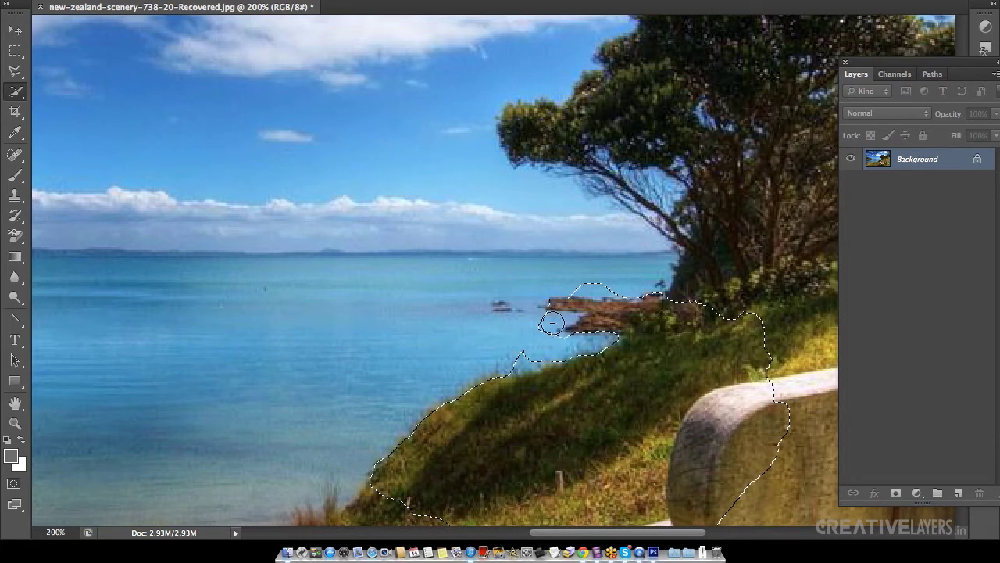
left_click(547, 323, "alt")
left_click(548, 324, "alt")
left_click(593, 280, "alt")
left_click(582, 291, "alt")
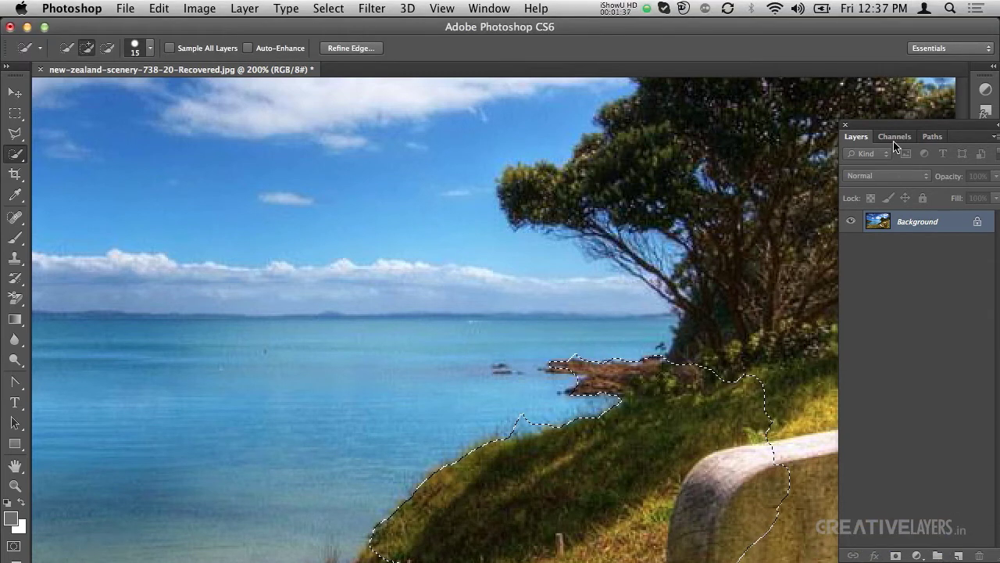
- Create a new alpha channel and fill the selected bench and slope area in it with white
left_click(895, 139)
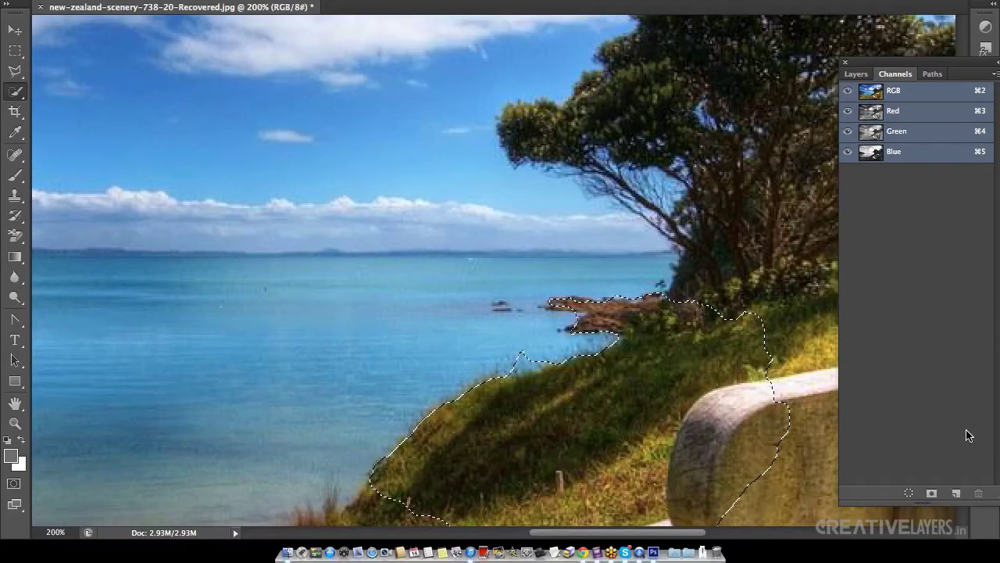
left_click(957, 493)
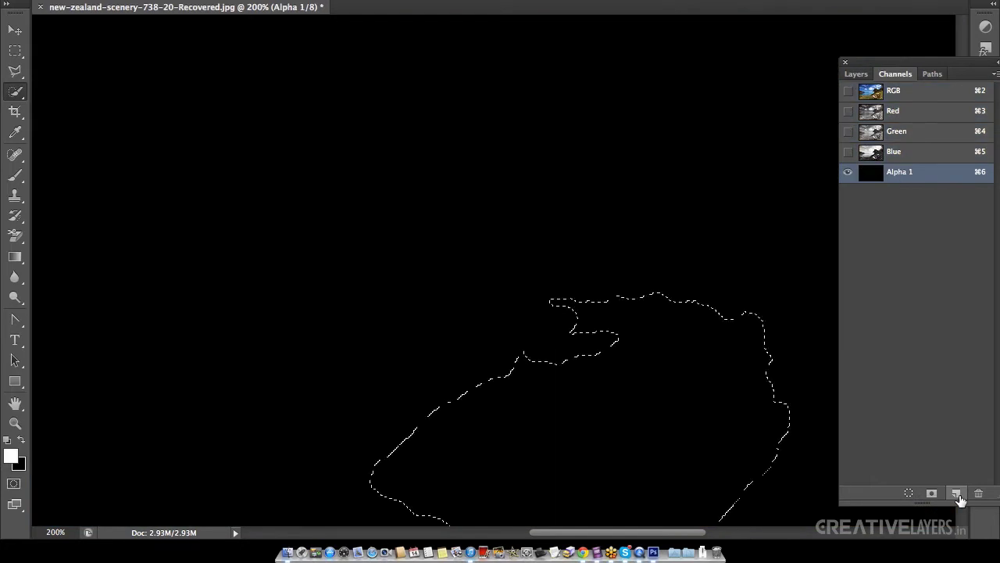
scroll(815, 332, "down", 5)
scroll(814, 331, "up", 5)
scroll(814, 332, "down", 5)
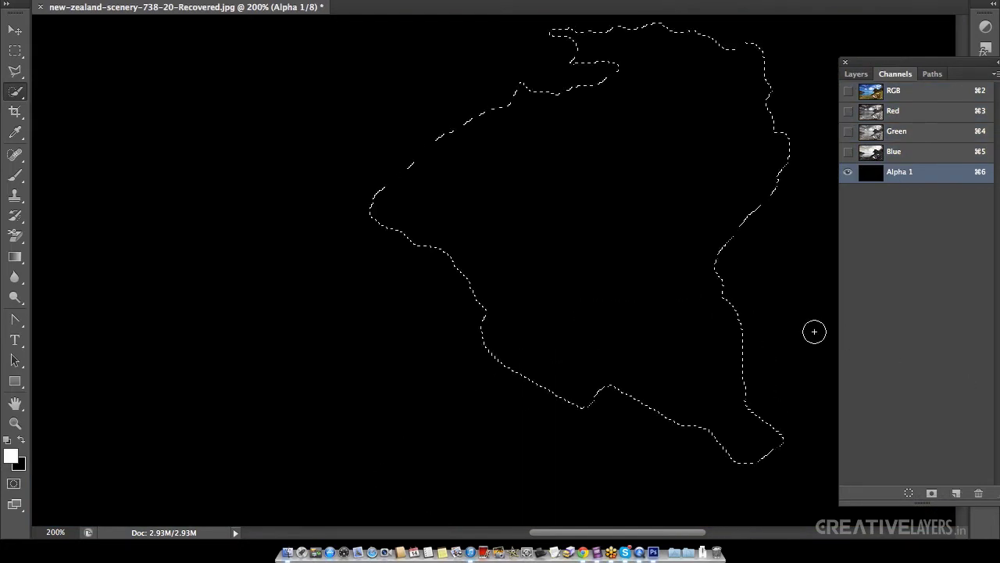
scroll(814, 331, "up", 2)
key("alt")
key("alt+BackSpace")
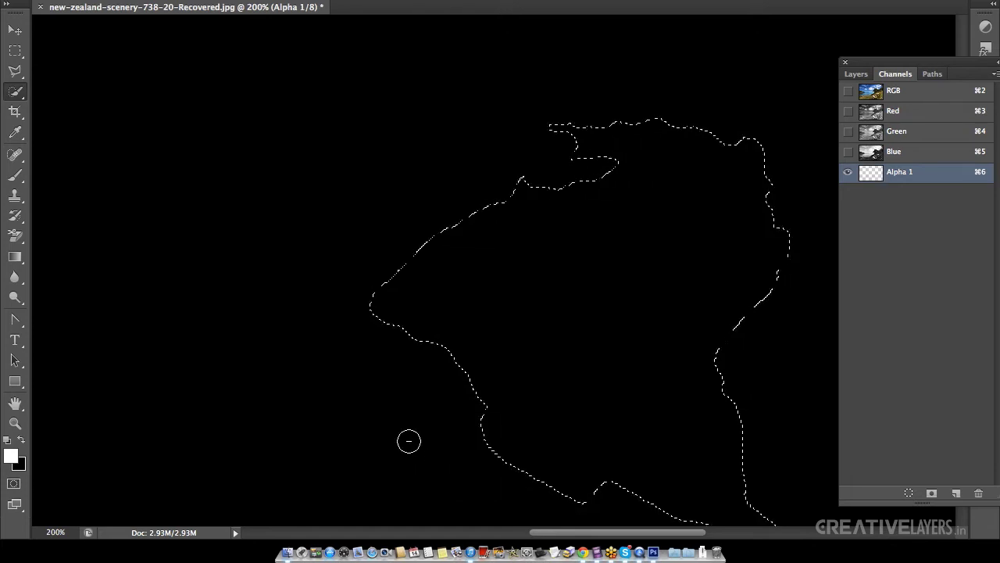
key("alt+BackSpace")
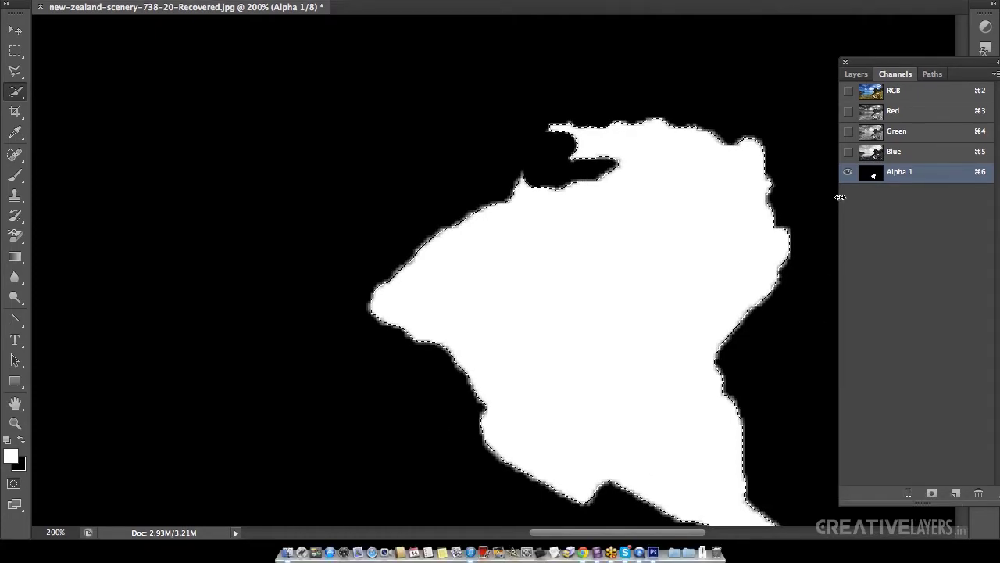
- Check the alpha mask as a red overlay on the RGB image, and return to viewing the mask alone
left_click(848, 90)
key("x")
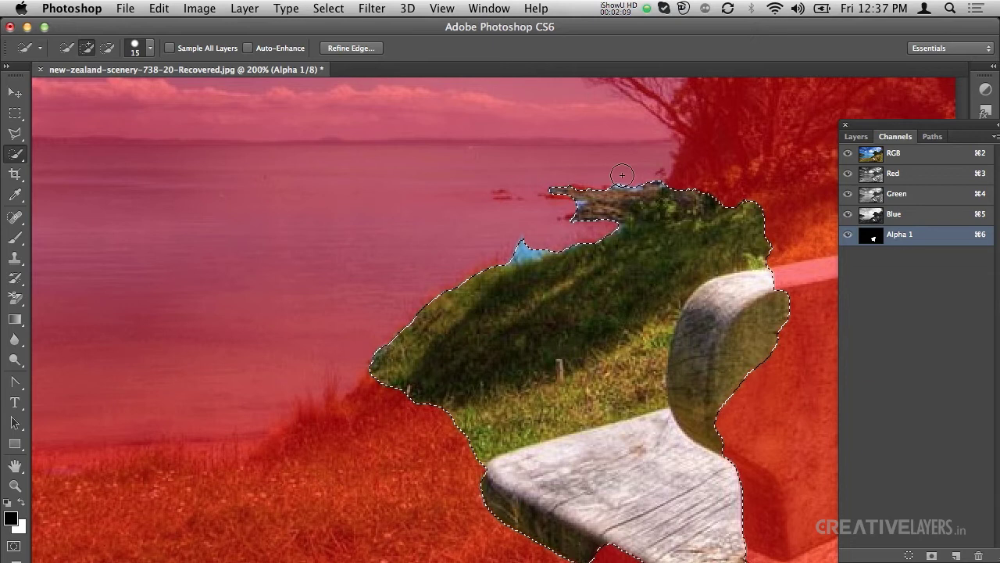
left_click(848, 153)
key("x")
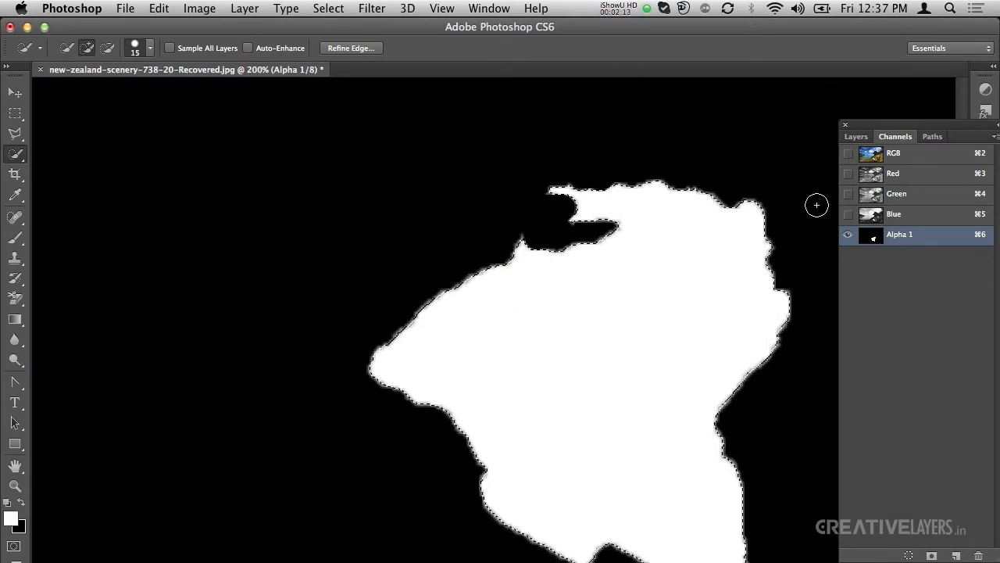
- Deselect the area and ready the Brush tool in Overlay mode for the alpha channel
key("b")
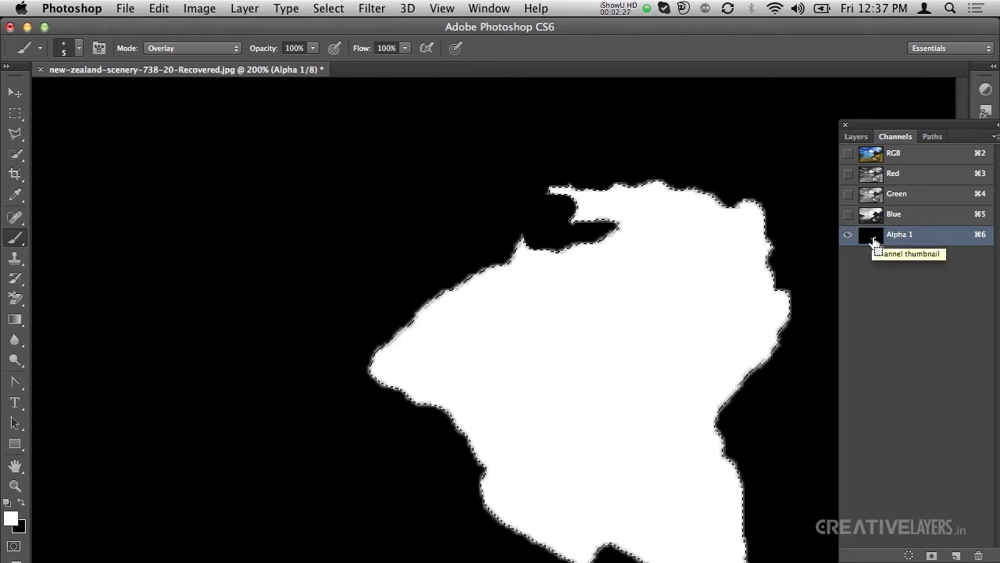
key("super+d")
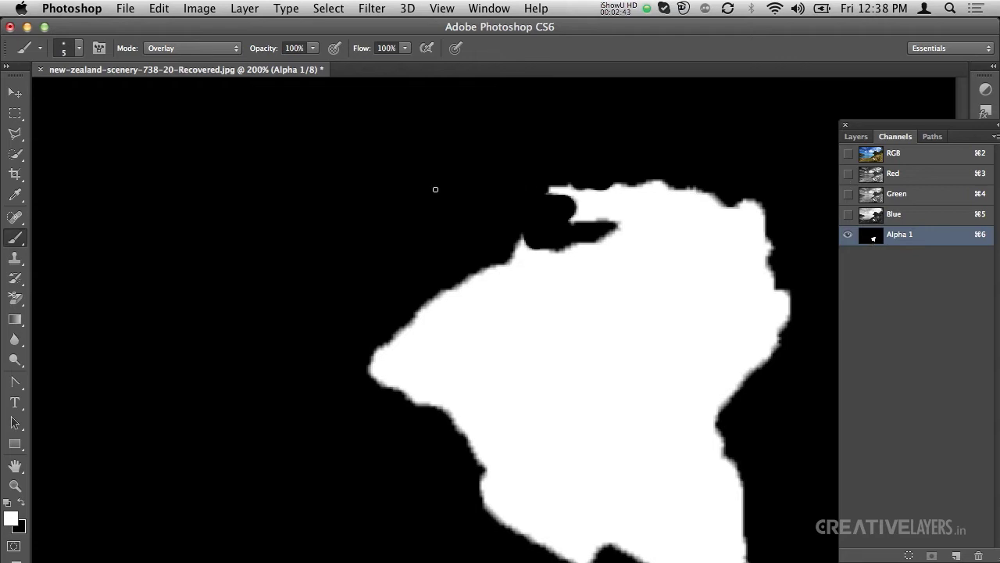
left_click(228, 57)
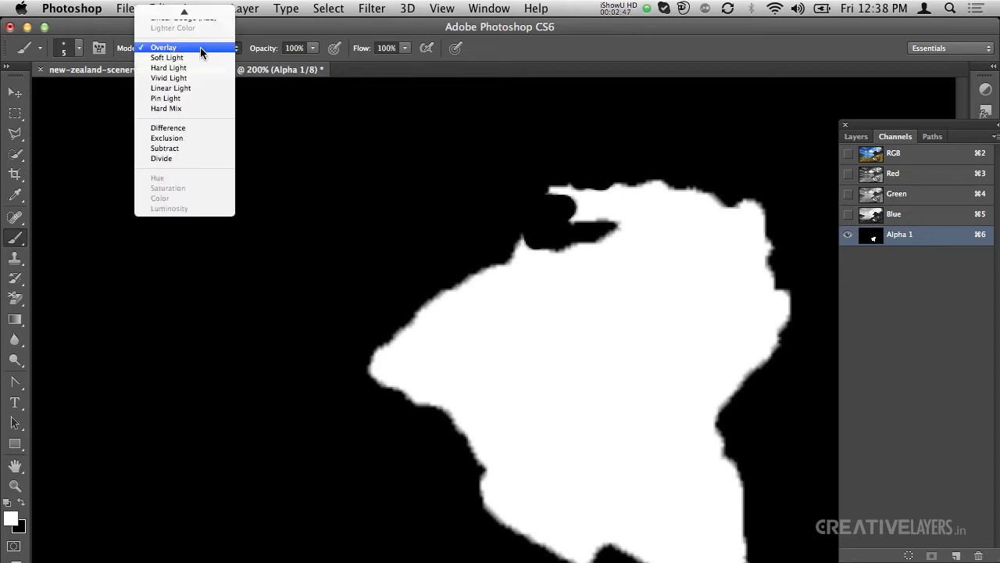
left_click(200, 47)
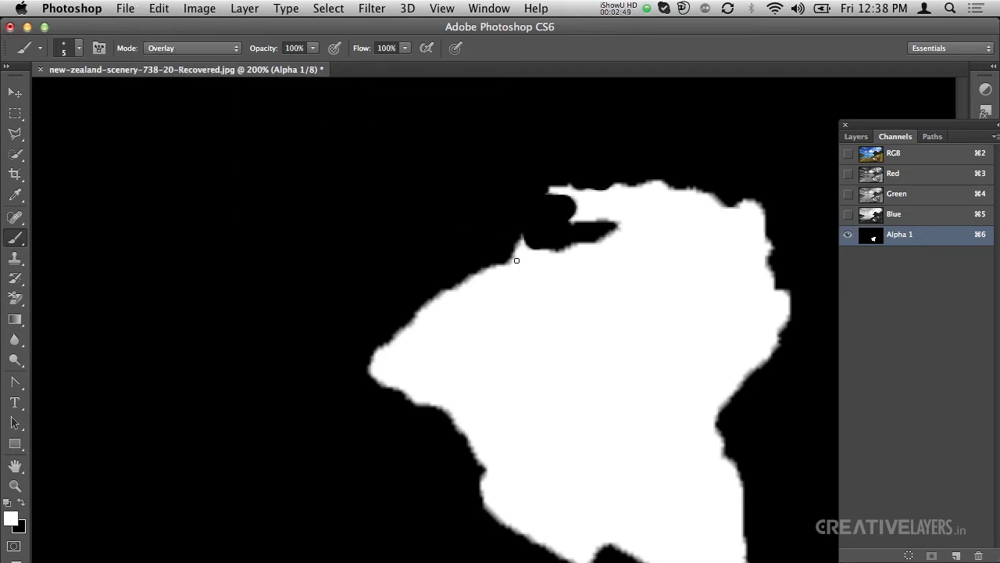
- Try a white test stroke on the black area with a size 10 brush in Normal mode, and undo it
left_click(215, 48)
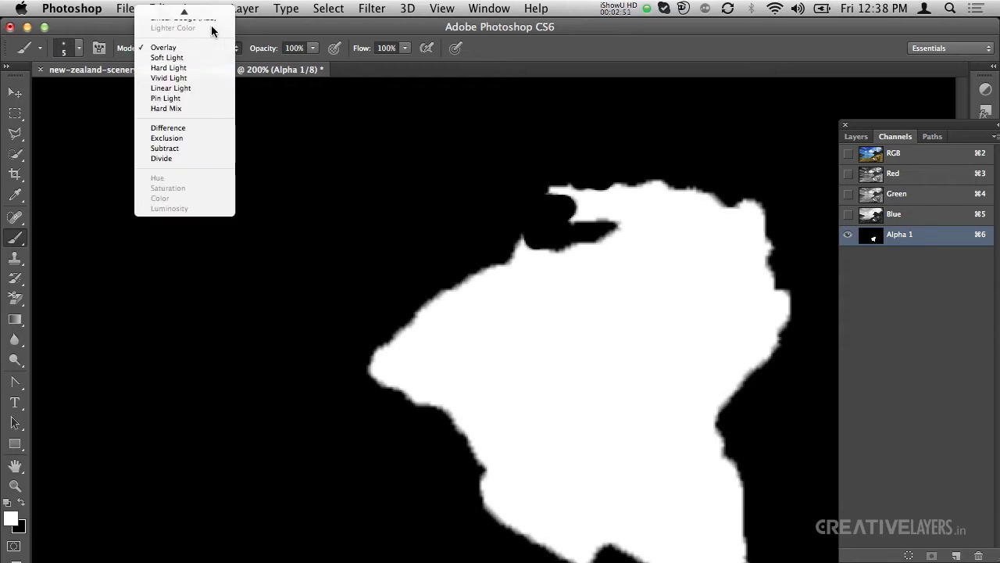
mouse_move(196, 14)
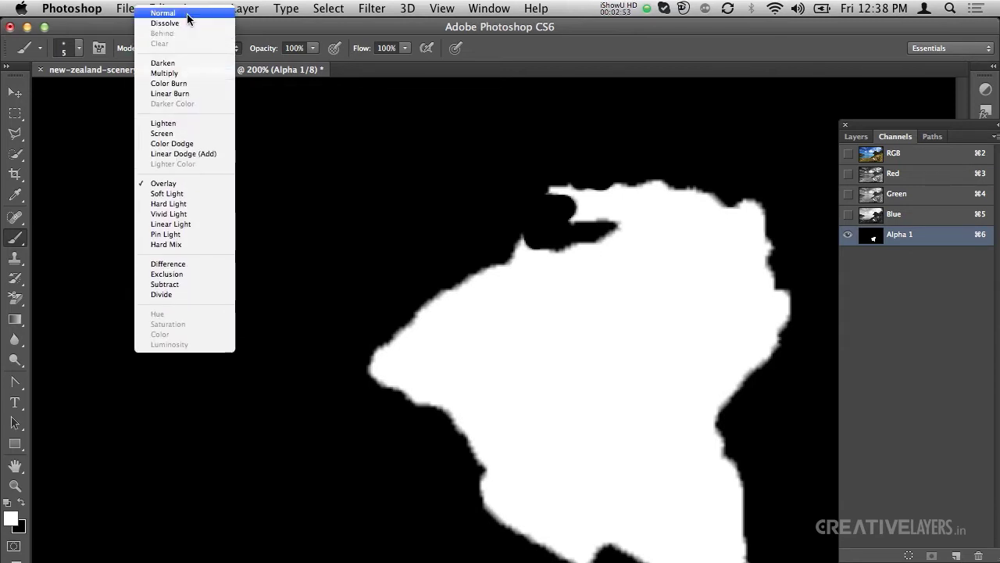
left_click(186, 15)
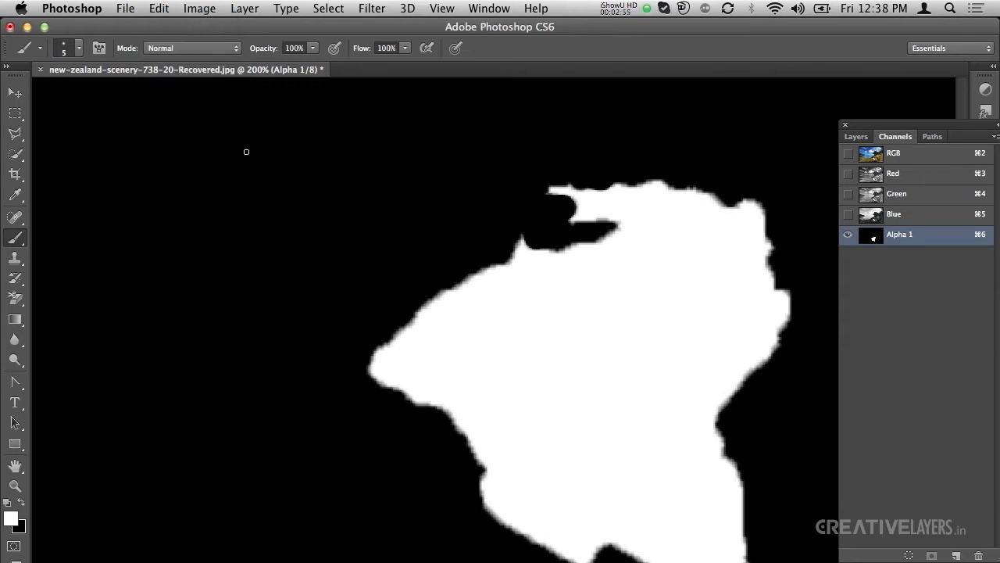
key("bracketright")
key("bracketright")
key("bracketright")
left_click_drag(243, 167, 313, 160)
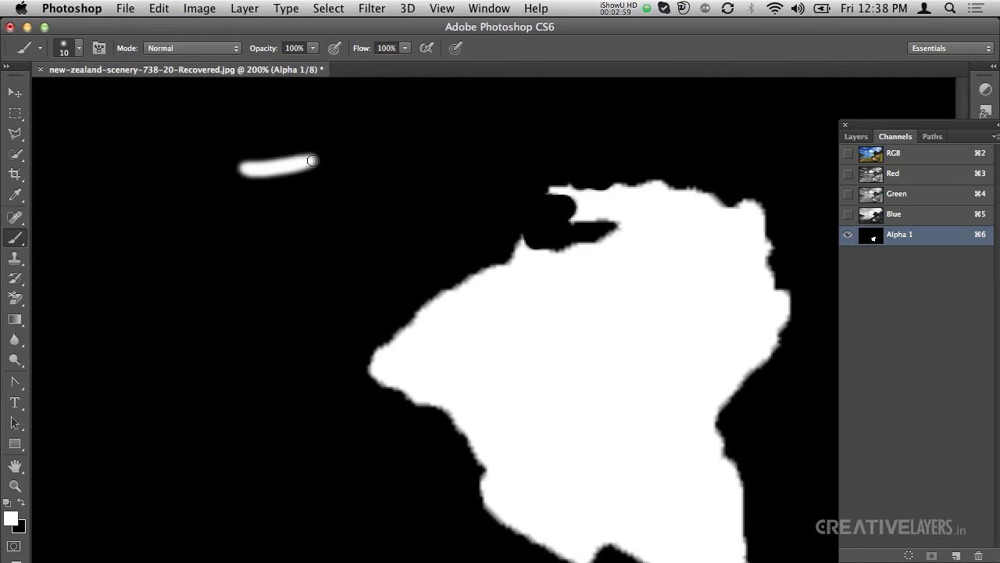
key("super+z")
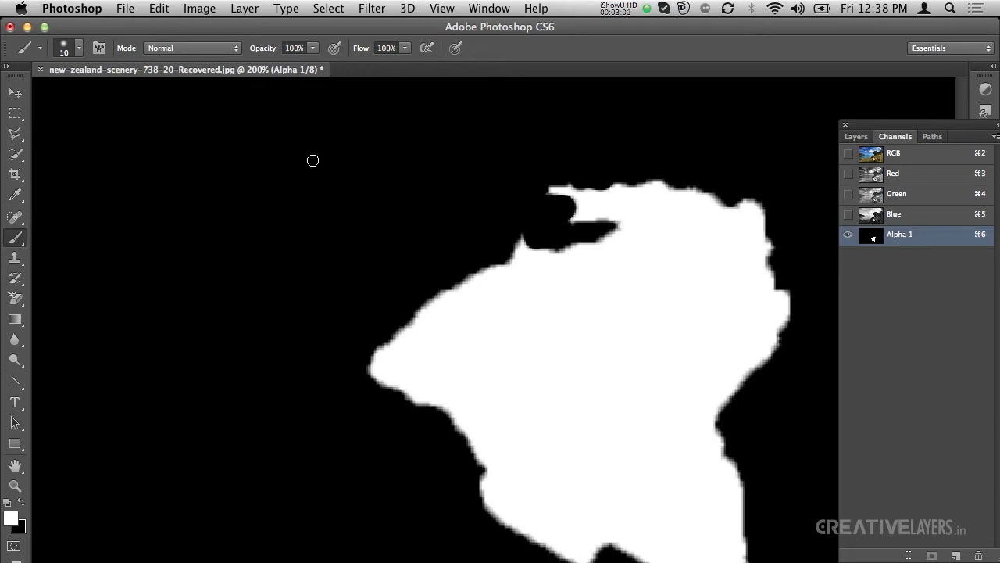
- Paint white in Overlay mode along the mask's blurry edge around the water inlet to harden it
left_click(220, 50)
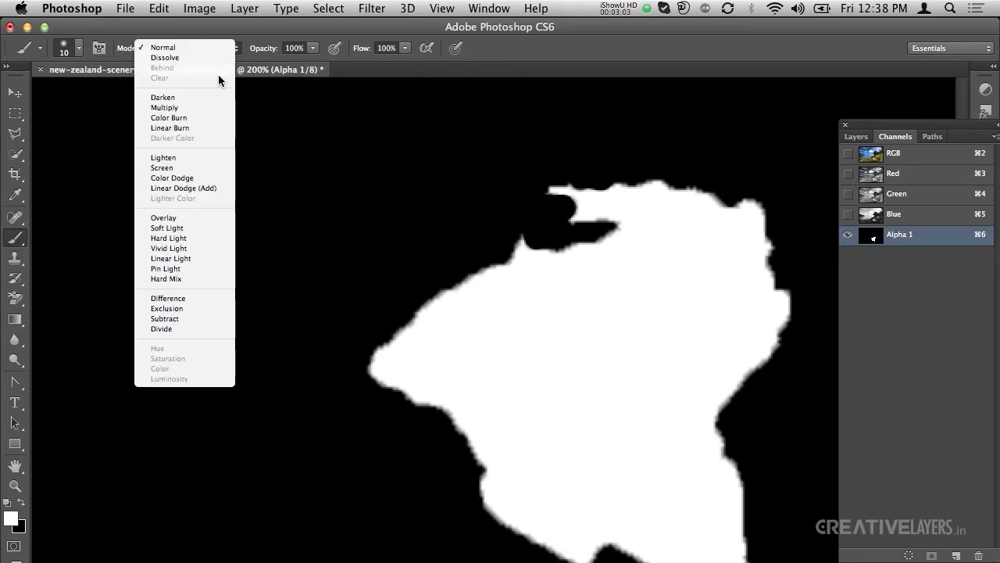
left_click(187, 217)
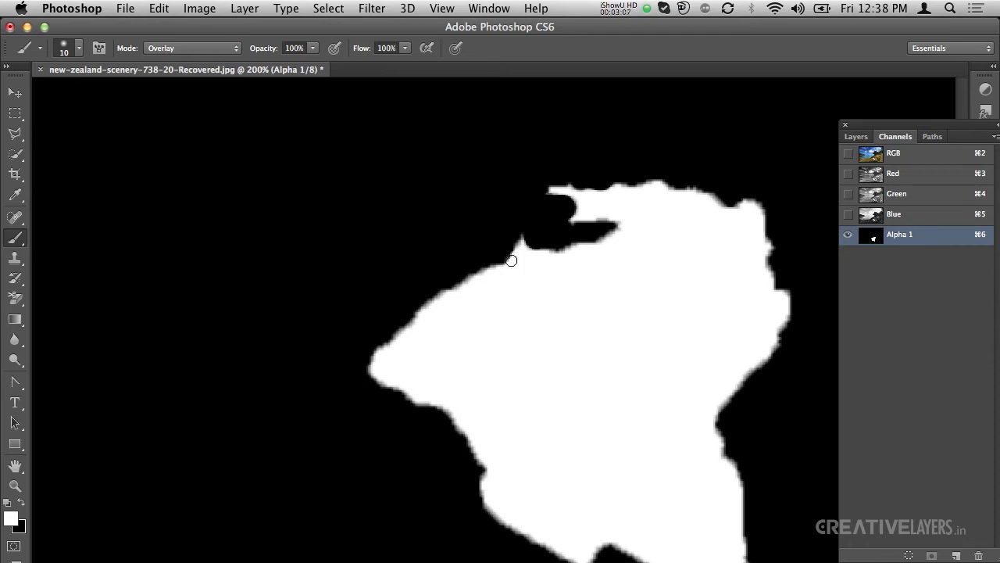
mouse_move(526, 253)
left_mouse_down()
mouse_move(604, 246)
mouse_move(620, 228)
mouse_move(585, 217)
left_mouse_up()
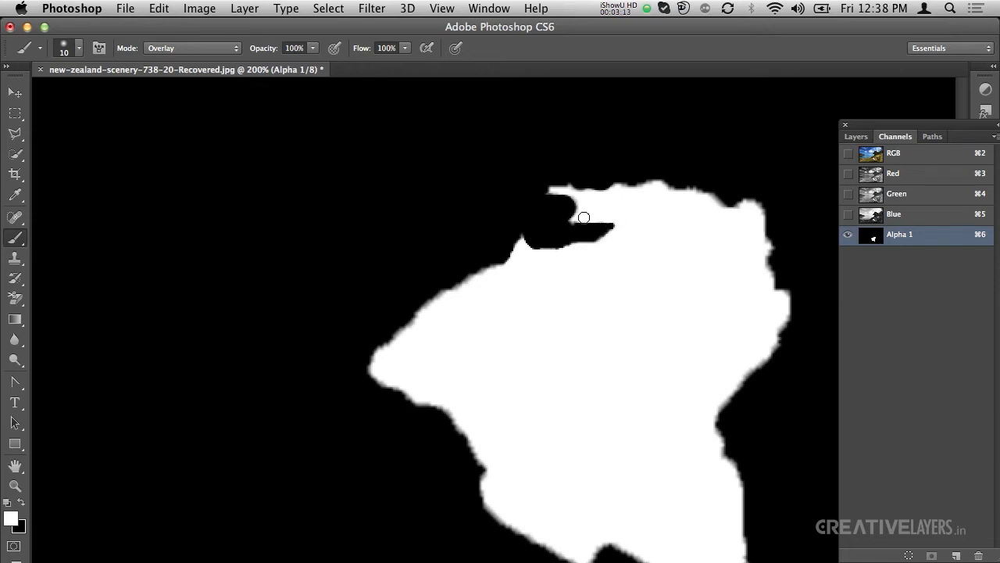
- Show the RGB image under the mask and paint black in Overlay mode along the upper edge of the rocks
key("super+plus")
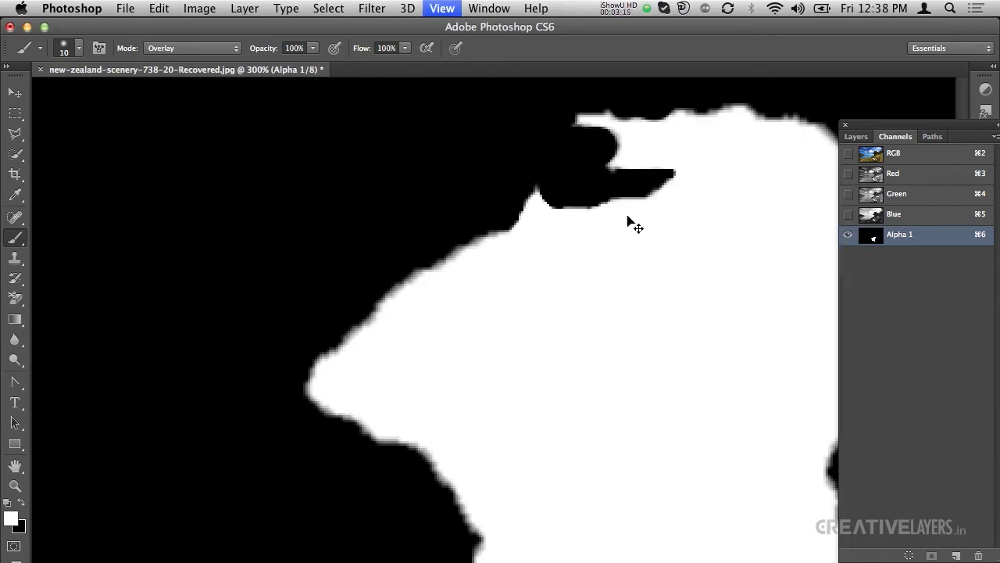
scroll(587, 239, "up", 3)
scroll(587, 240, "right", 3)
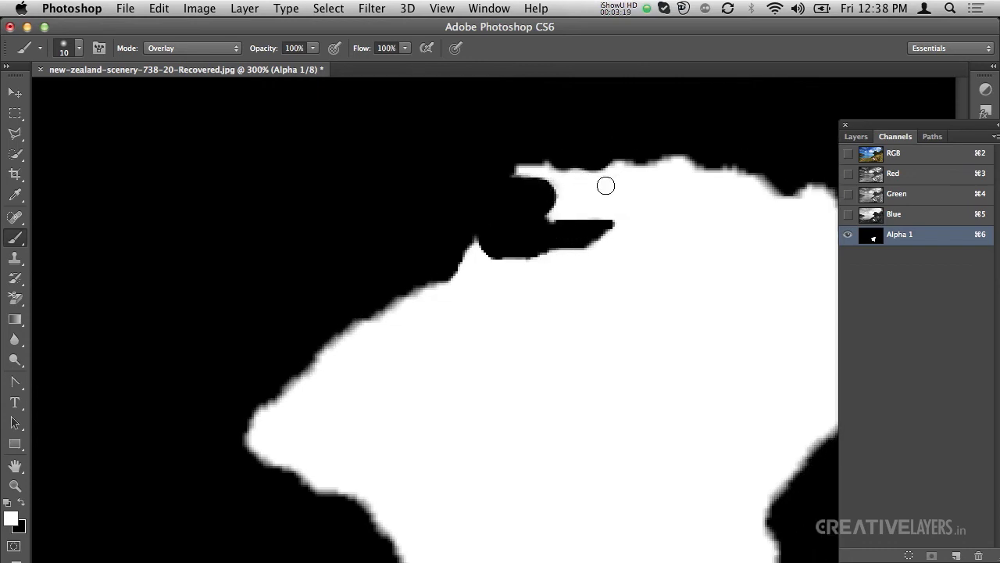
left_click(848, 153)
key("x")
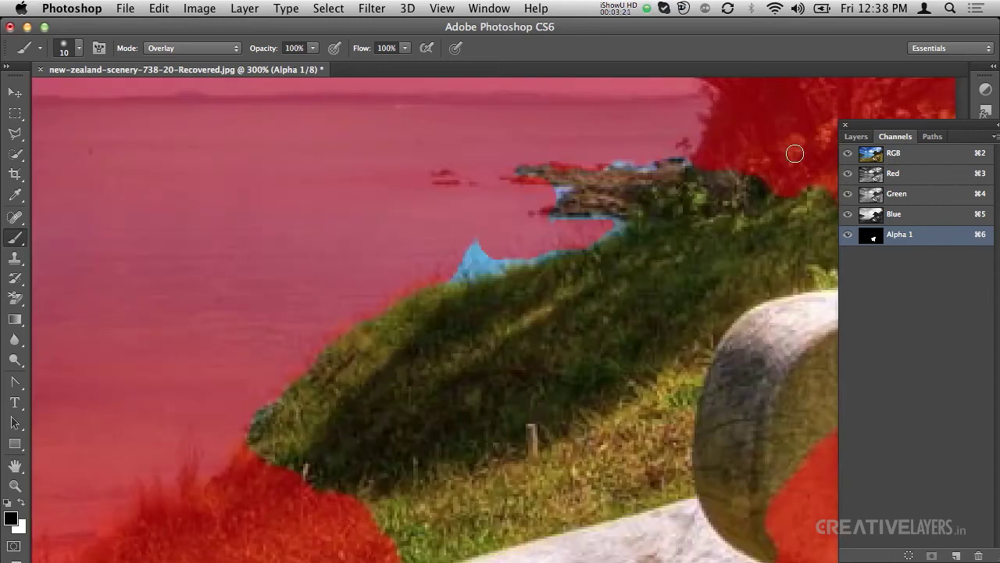
left_click_drag(622, 169, 707, 156)
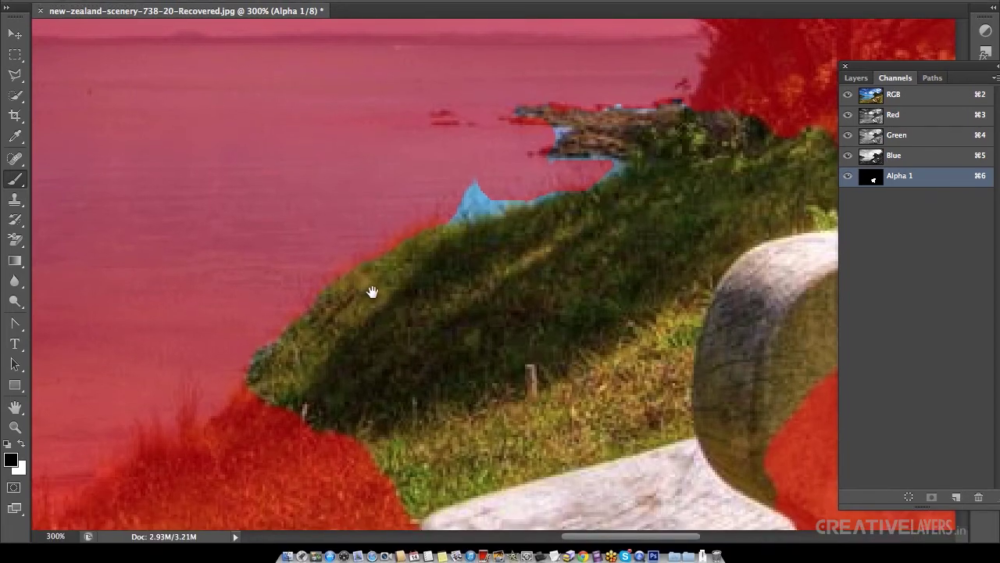
- Examine the mask overlay's edges around the slope, bench and shoreline at different magnifications
left_click_drag(346, 300, 354, 232)
left_click_drag(428, 351, 381, 242)
scroll(437, 340, "down", 3)
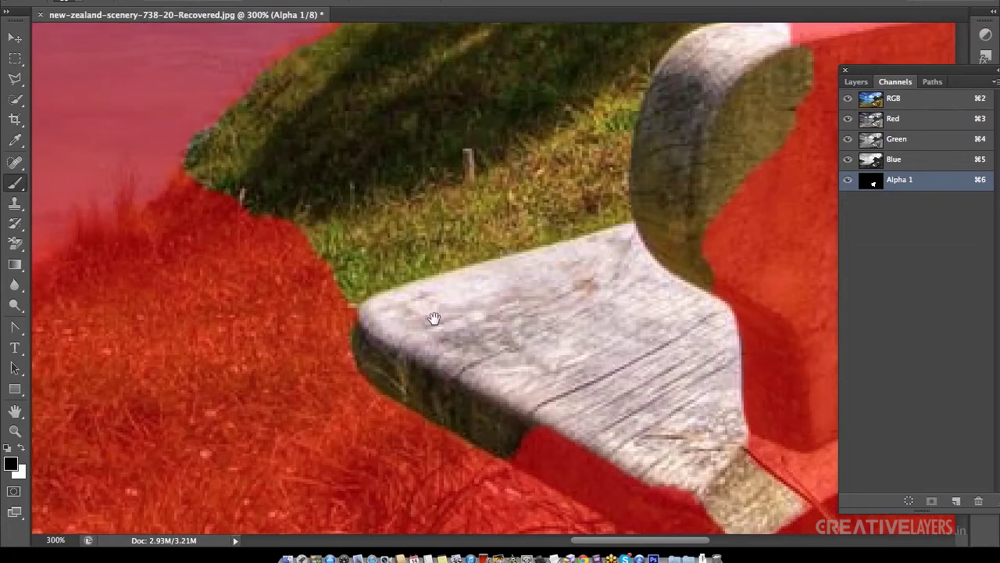
scroll(432, 342, "down", 10)
scroll(415, 312, "up", 10)
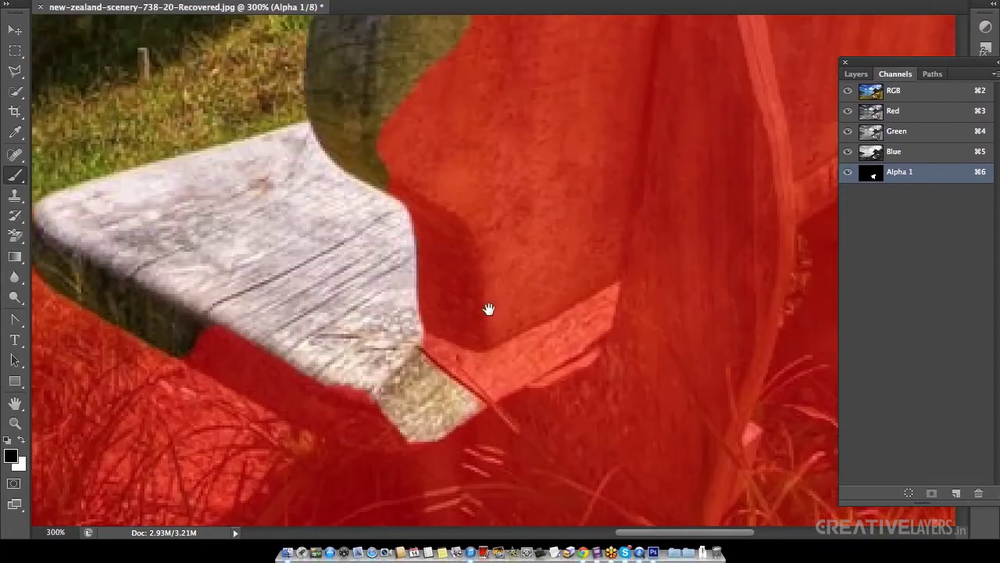
key("space")
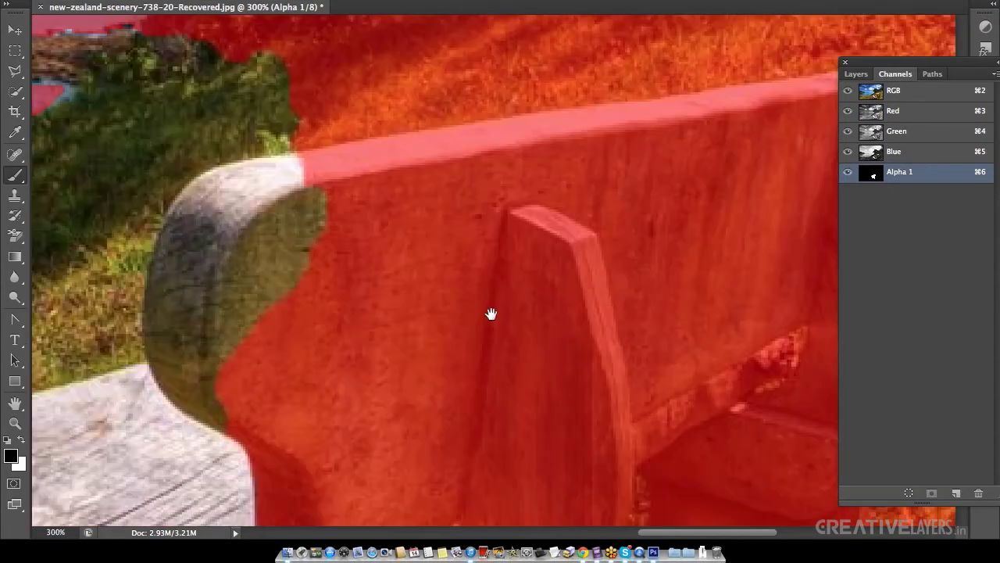
key("super+minus")
key("super+minus")
key("super+plus")
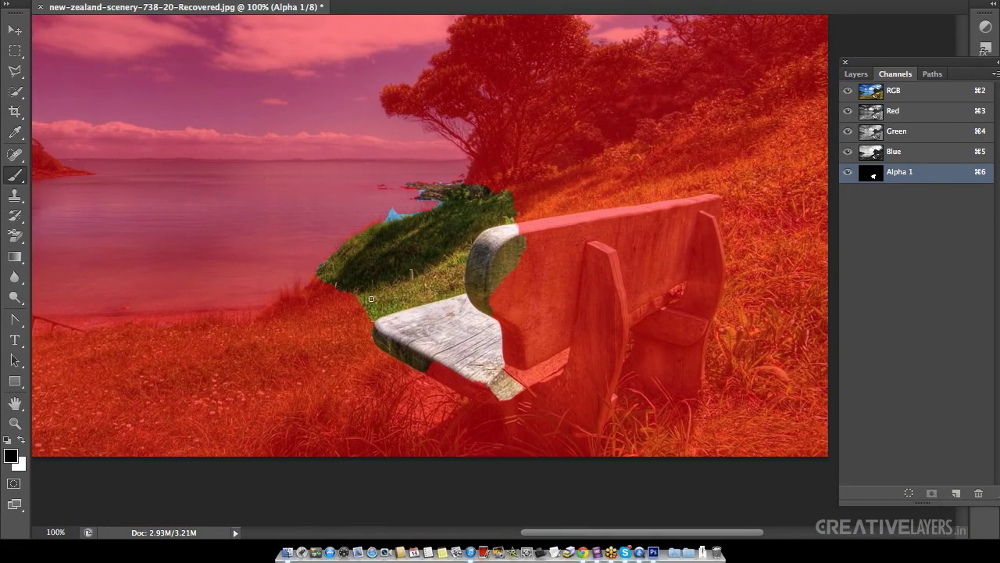
left_click_drag(393, 246, 403, 304)
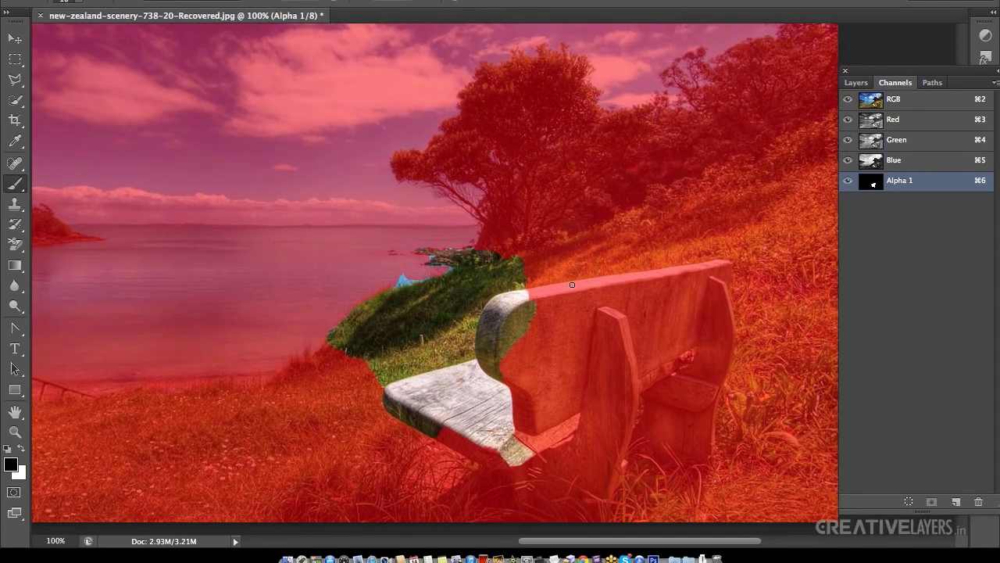
mouse_move(332, 301)
left_mouse_down()
mouse_move(456, 337)
mouse_move(338, 294)
mouse_move(440, 331)
mouse_move(335, 436)
mouse_move(344, 411)
mouse_move(165, 493)
left_mouse_up()
mouse_move(593, 229)
left_mouse_down()
mouse_move(567, 224)
mouse_move(619, 214)
mouse_move(596, 204)
mouse_move(729, 204)
left_mouse_up()
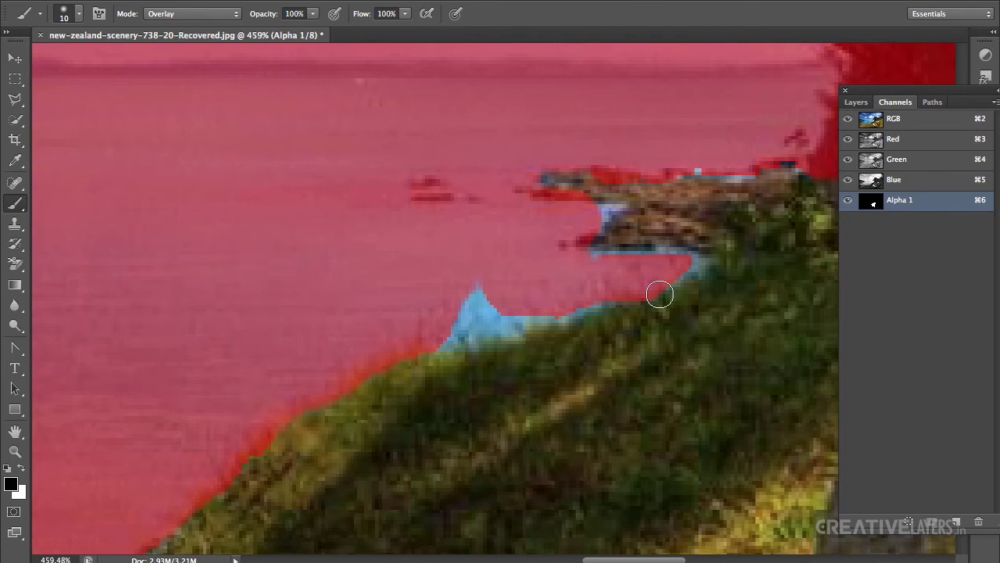
key("super+minus")
key("super+minus")
key("super+minus")
key("super+minus")
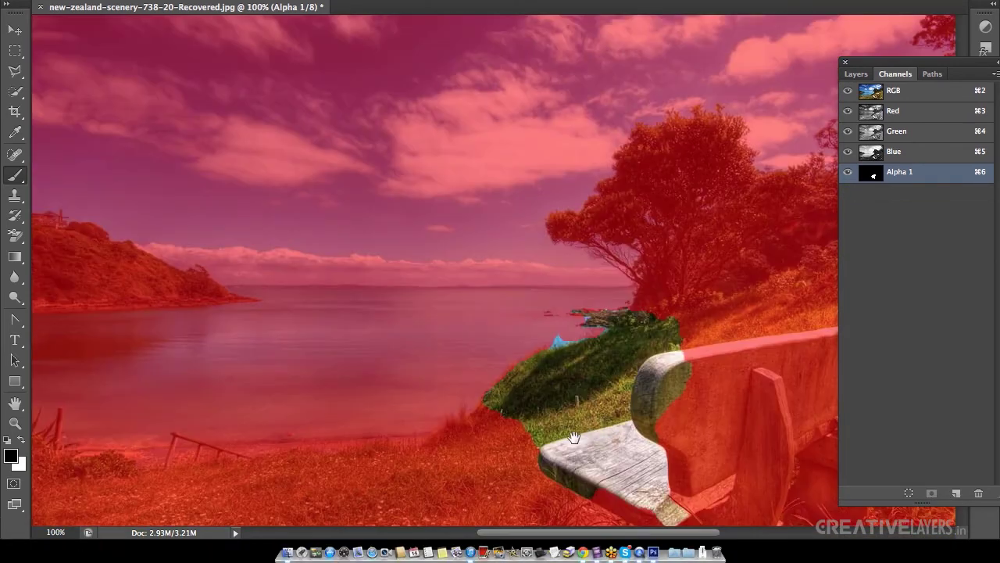
left_click_drag(574, 438, 547, 360)
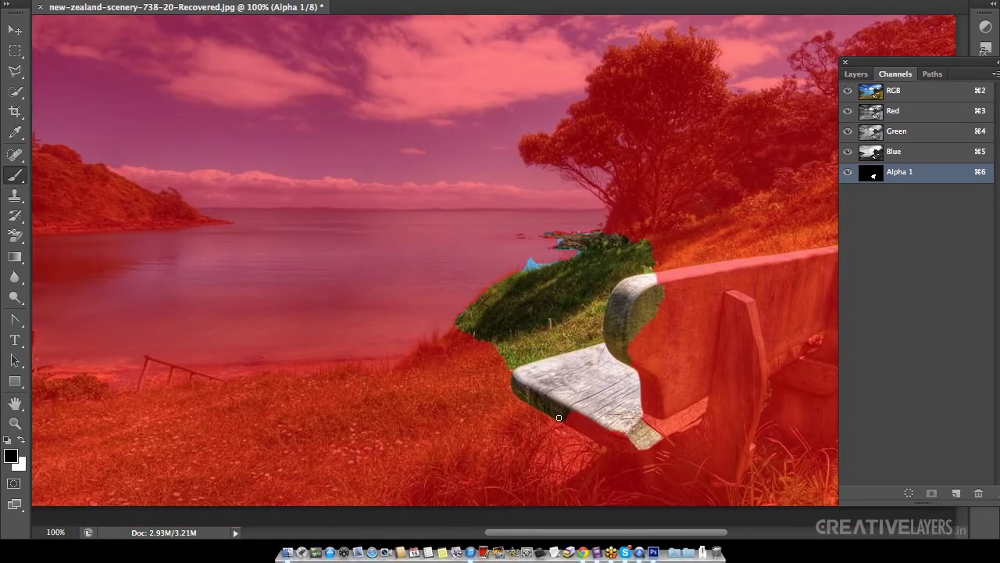